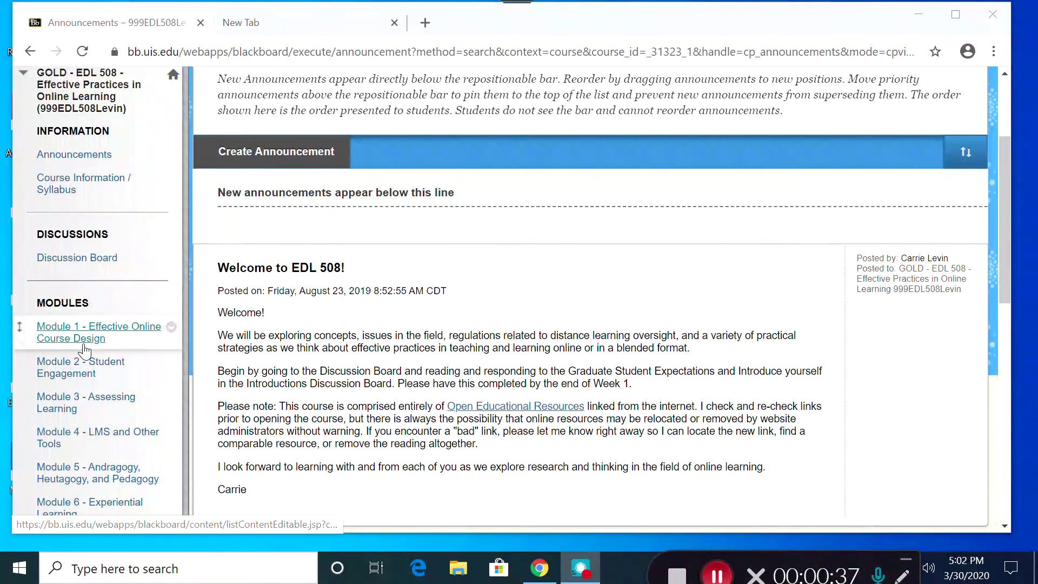
Scroll down the Blackboard course menu to reach the control panel options
scroll(76, 340, down, 10)
Start a new export package from Packages and Utilities > Export/Archive Course
click(74, 434)
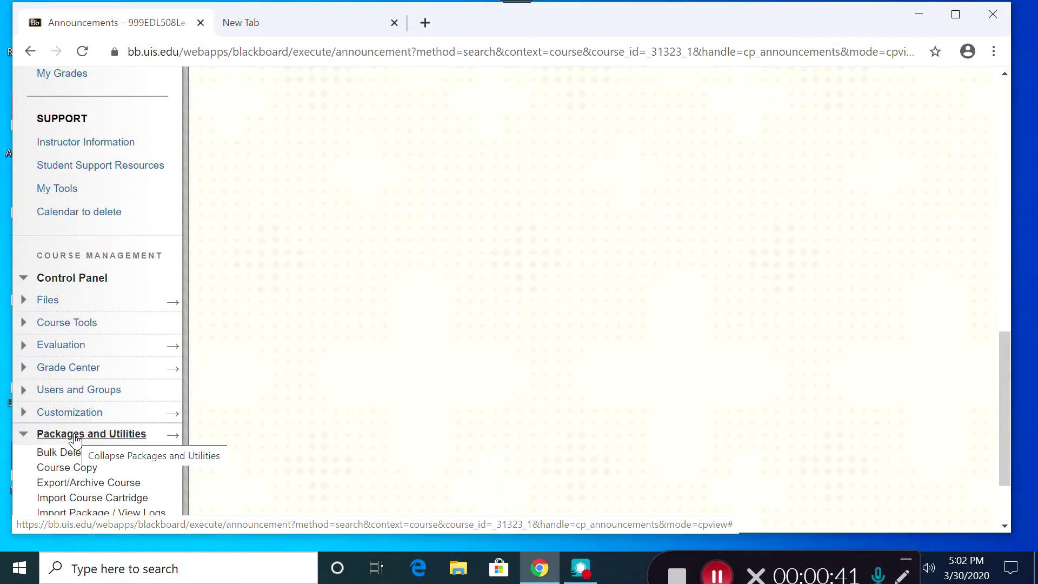
click(77, 483)
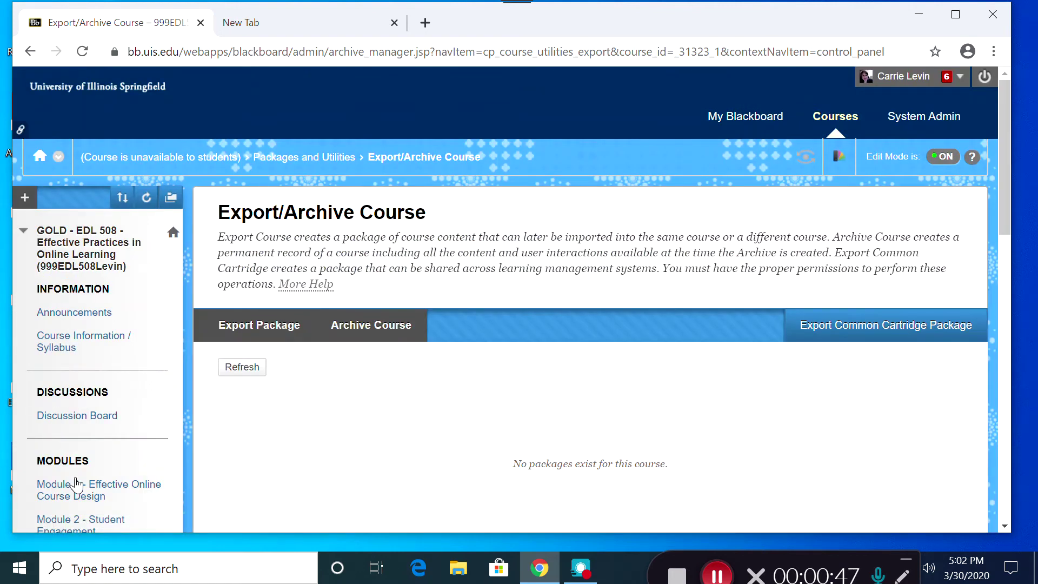
click(242, 327)
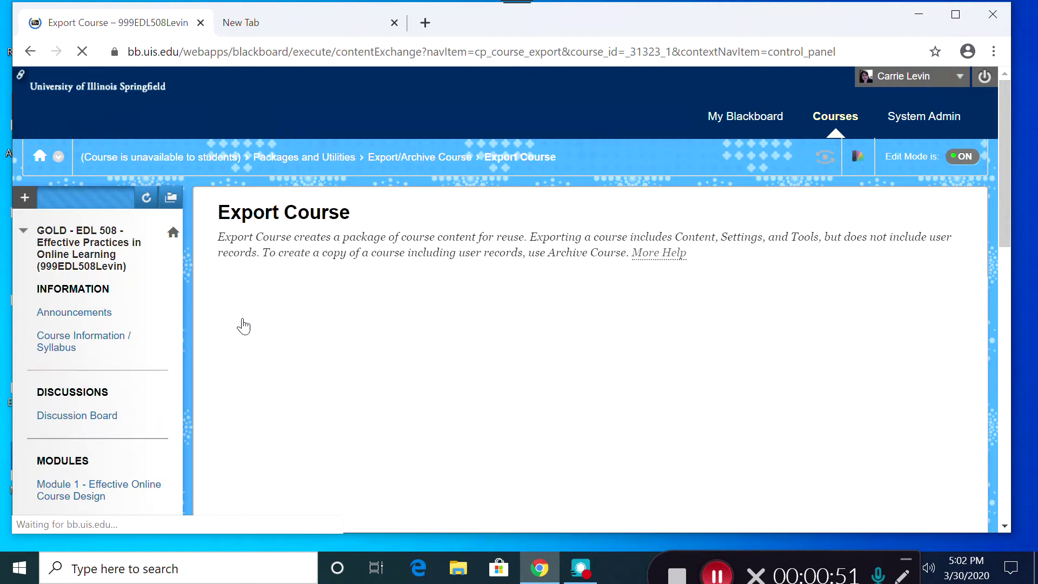
Select all course materials for the export and submit it
scroll(243, 327, down, 6)
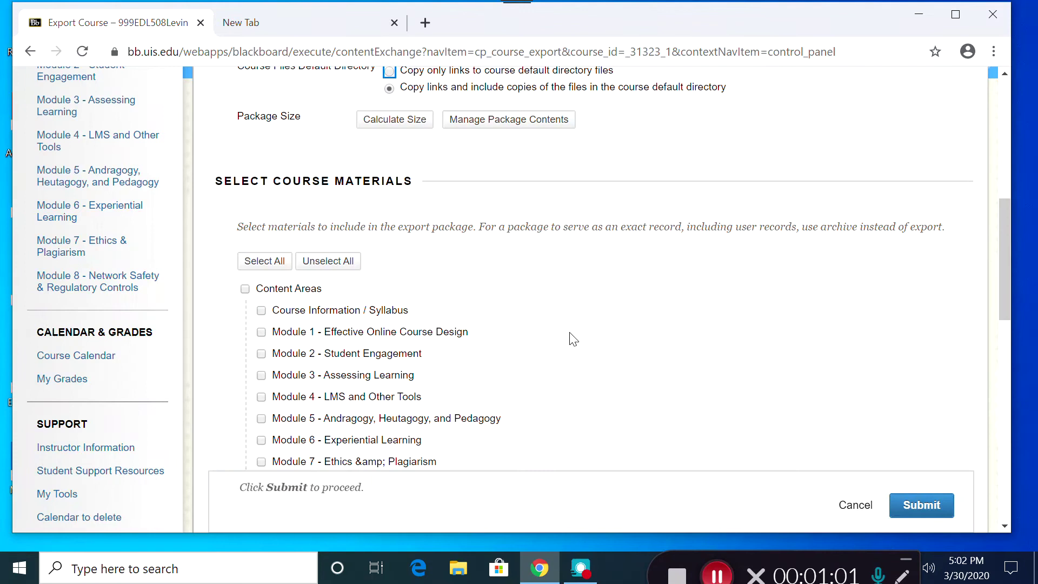
scroll(573, 339, down, 1)
scroll(573, 339, down, 2)
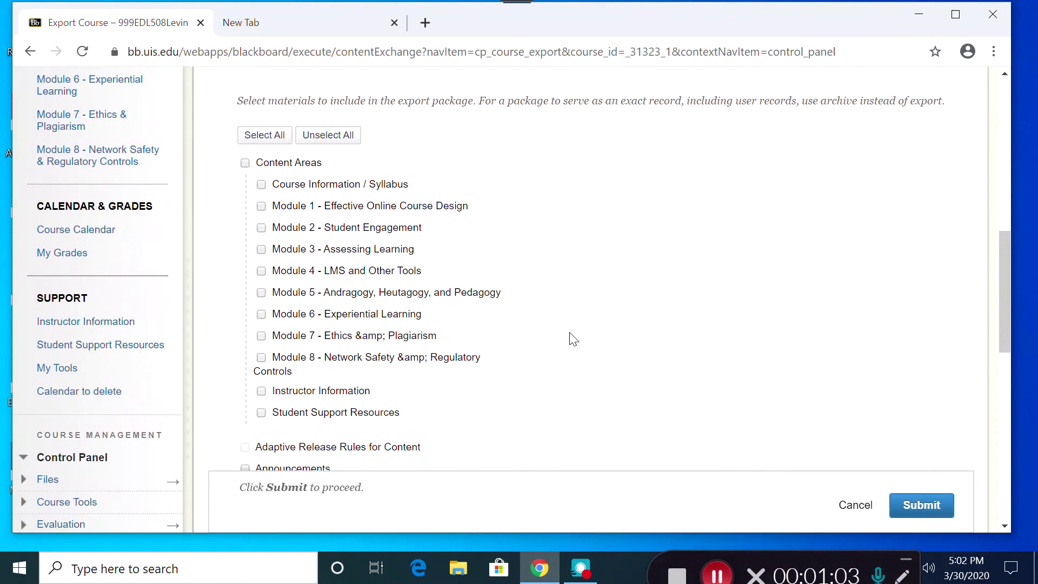
scroll(573, 339, down, 1)
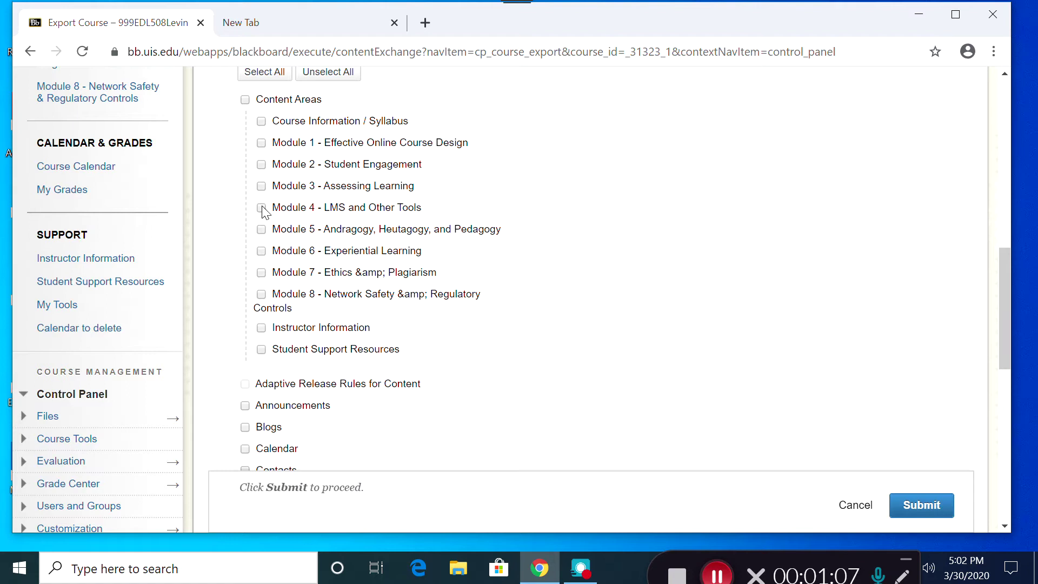
scroll(263, 212, up, 1)
scroll(263, 212, up, 1)
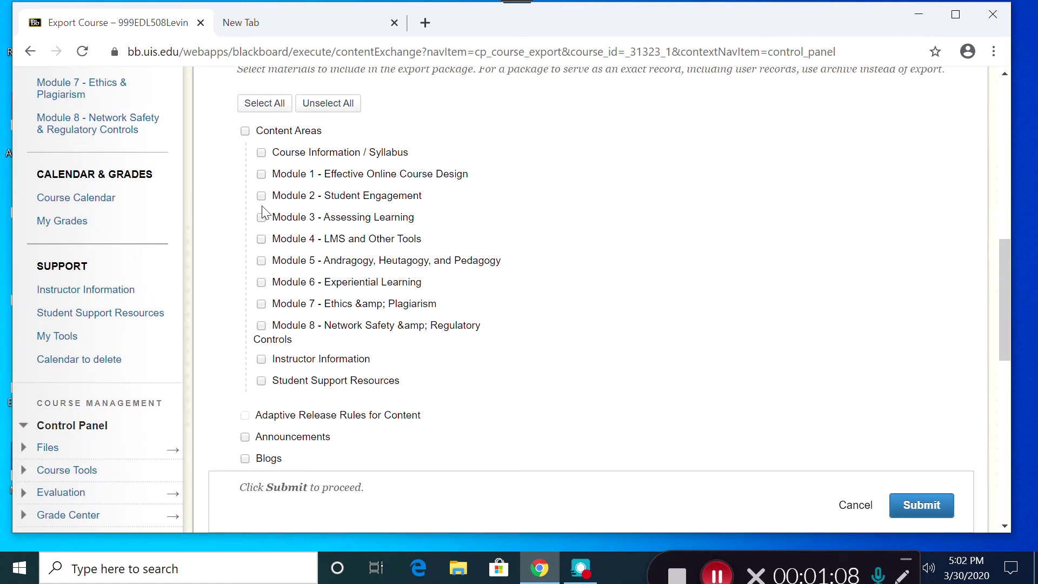
click(266, 104)
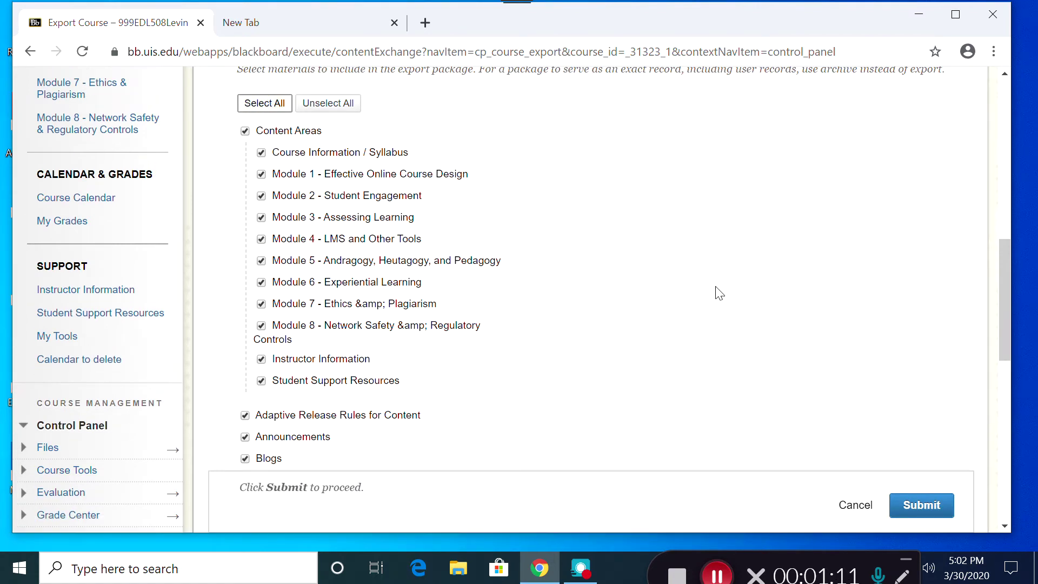
scroll(719, 292, down, 4)
scroll(719, 292, down, 4)
scroll(719, 293, down, 3)
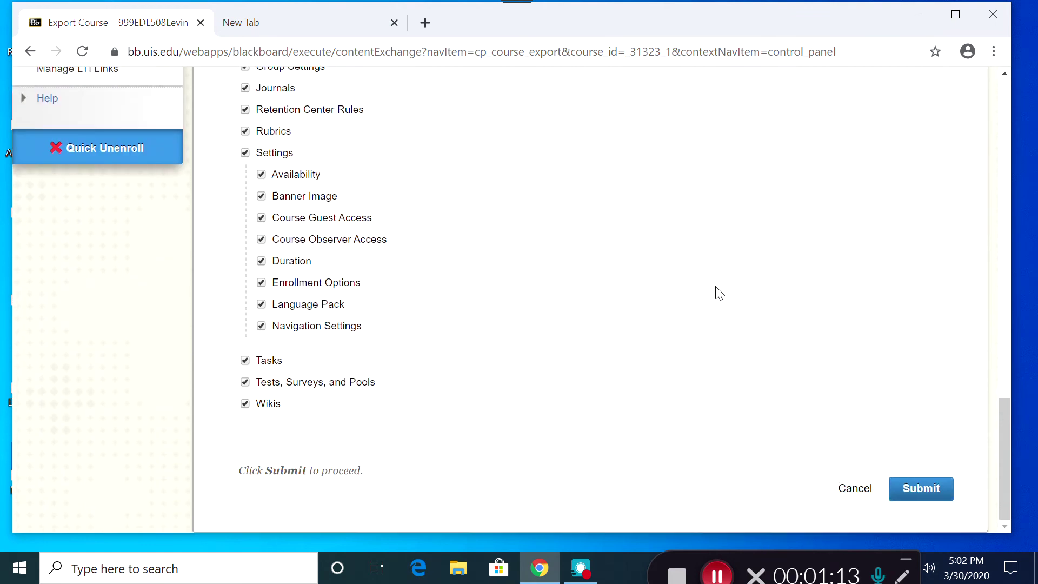
click(922, 489)
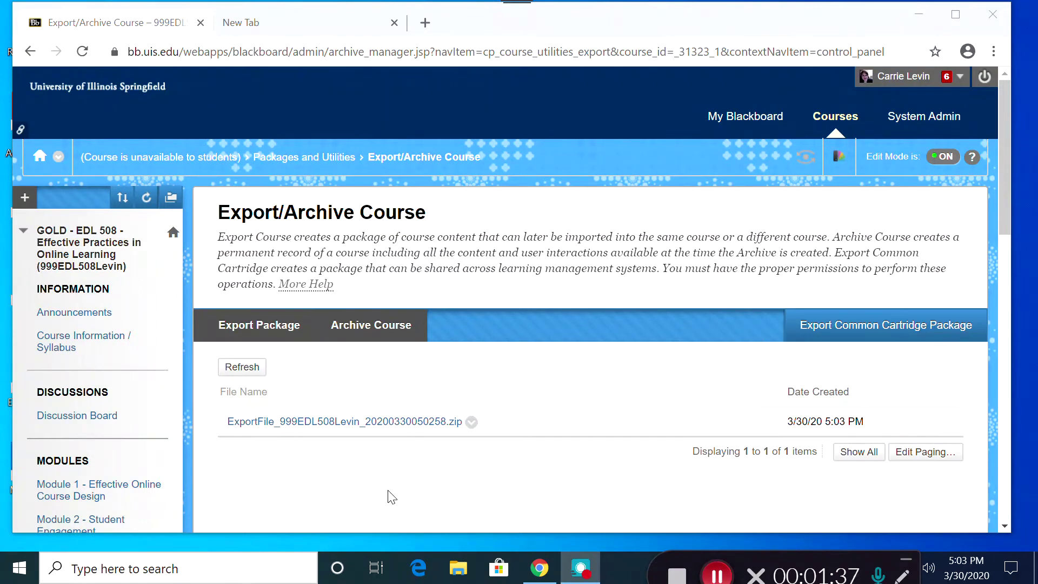
Download the finished export zip and move to the empty second browser tab
click(418, 427)
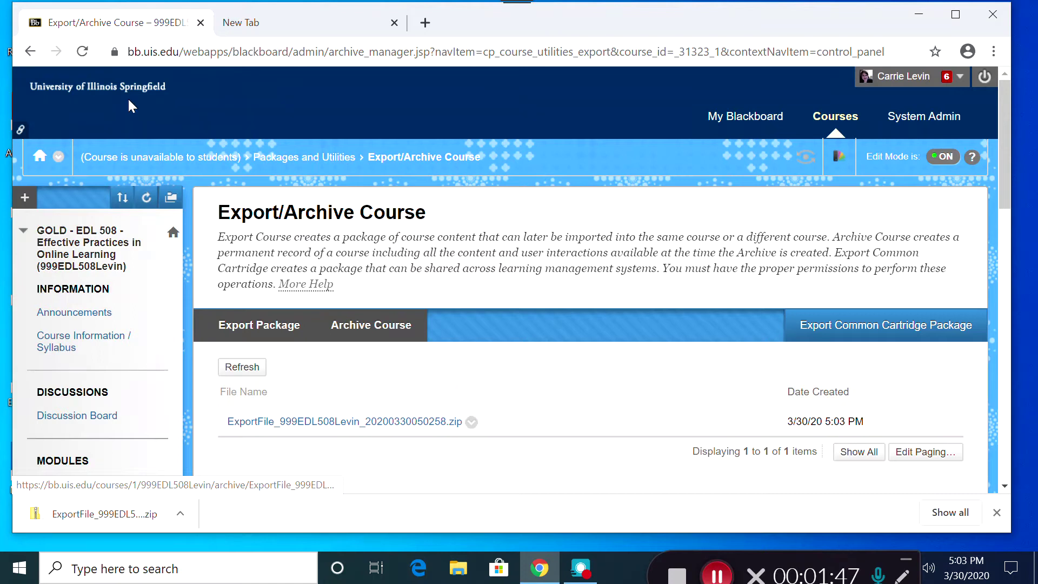
click(295, 25)
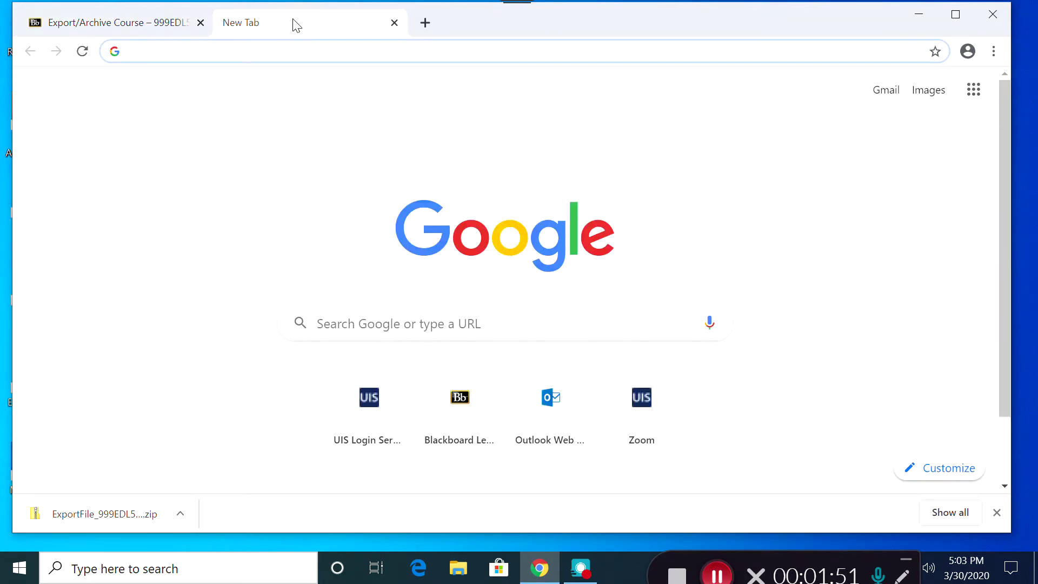
Go to go.uis.edu/canvas and log in to reach the Canvas Dashboard
text(go.uis)
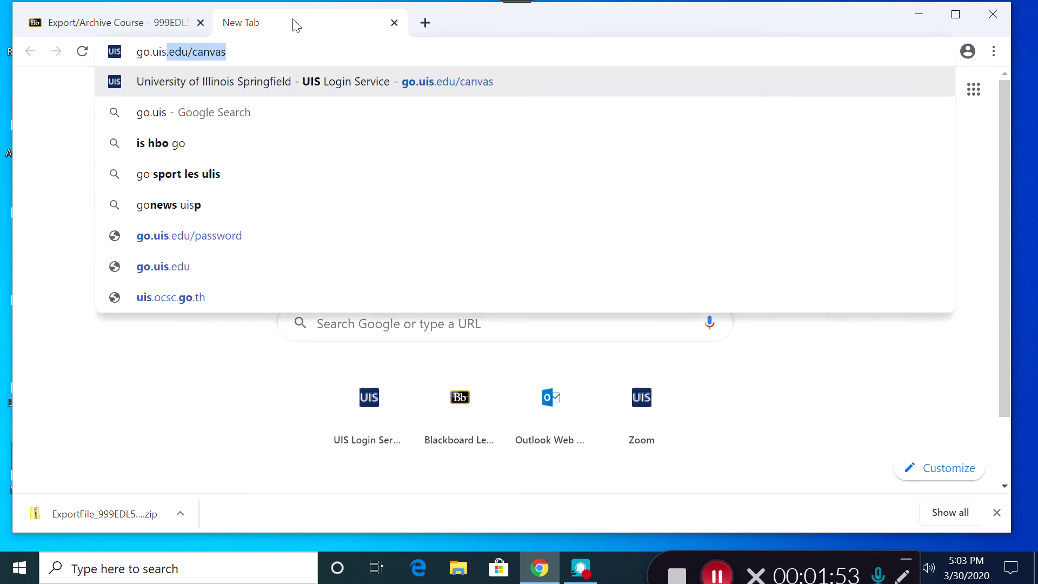
text(.edu/)
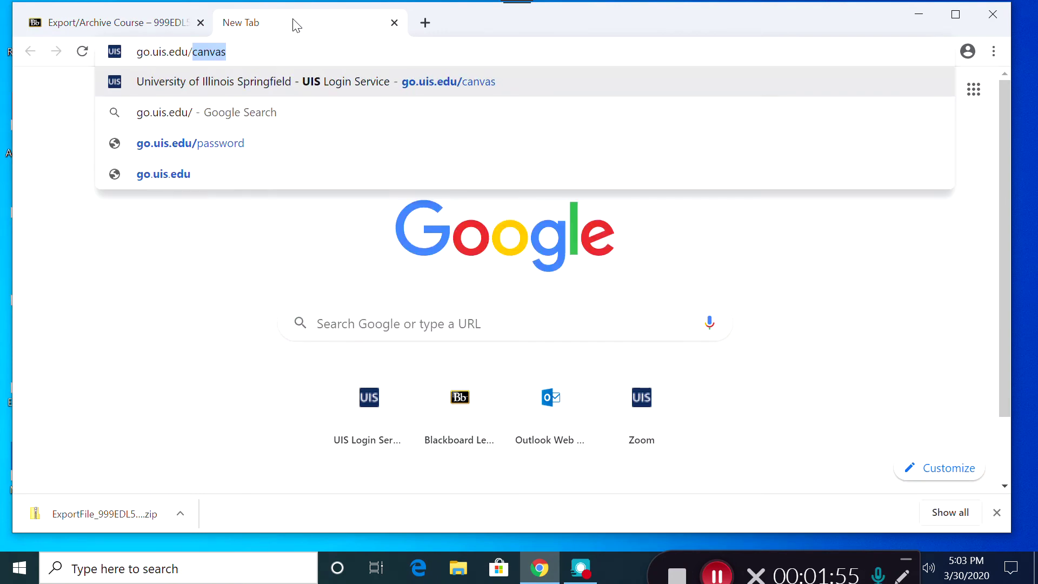
text(canvas)
key(Return)
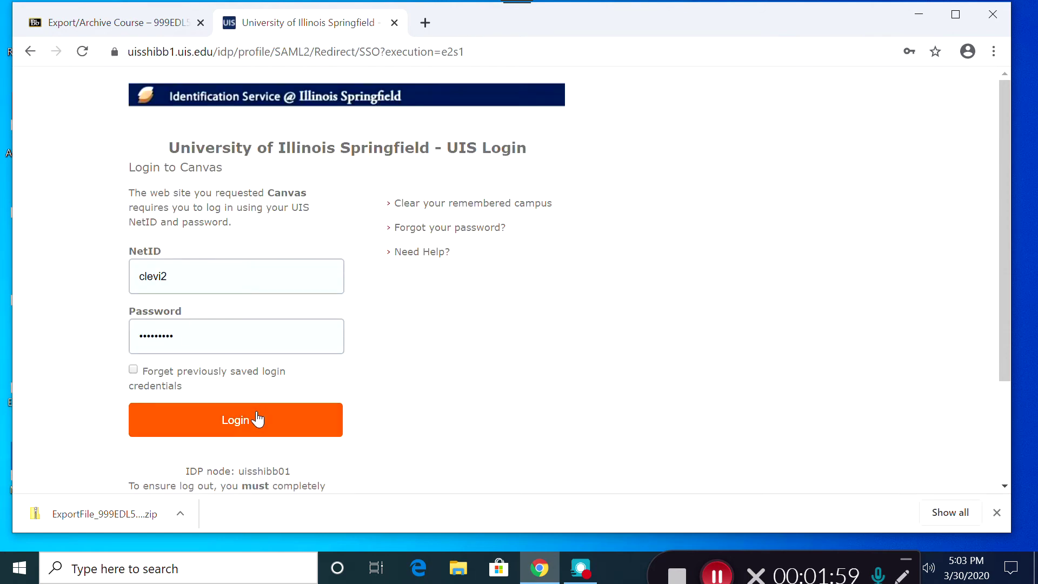
click(256, 421)
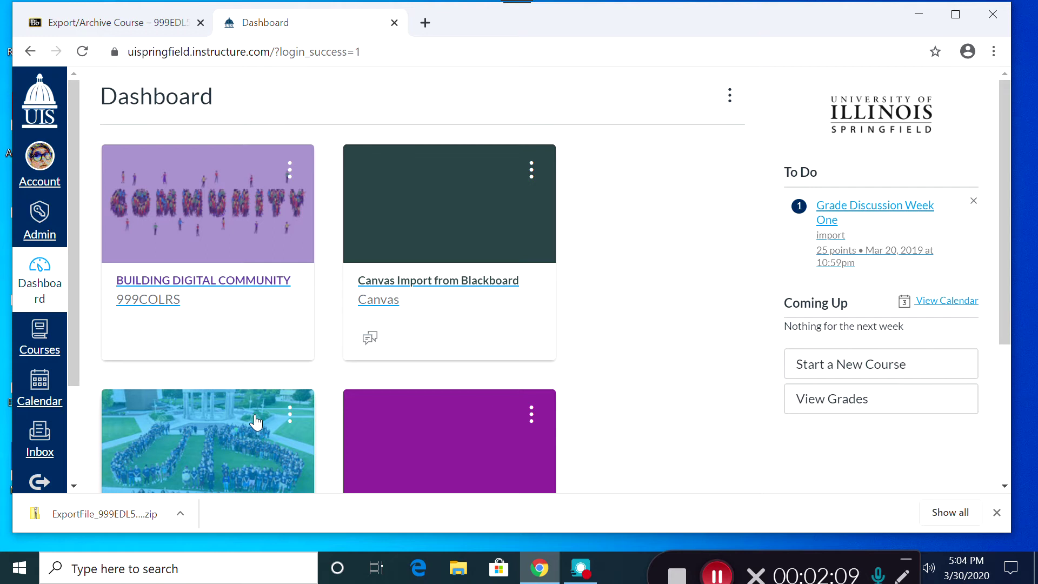
Open the 'Canvas Import from Blackboard' course and go to its Settings page
click(410, 286)
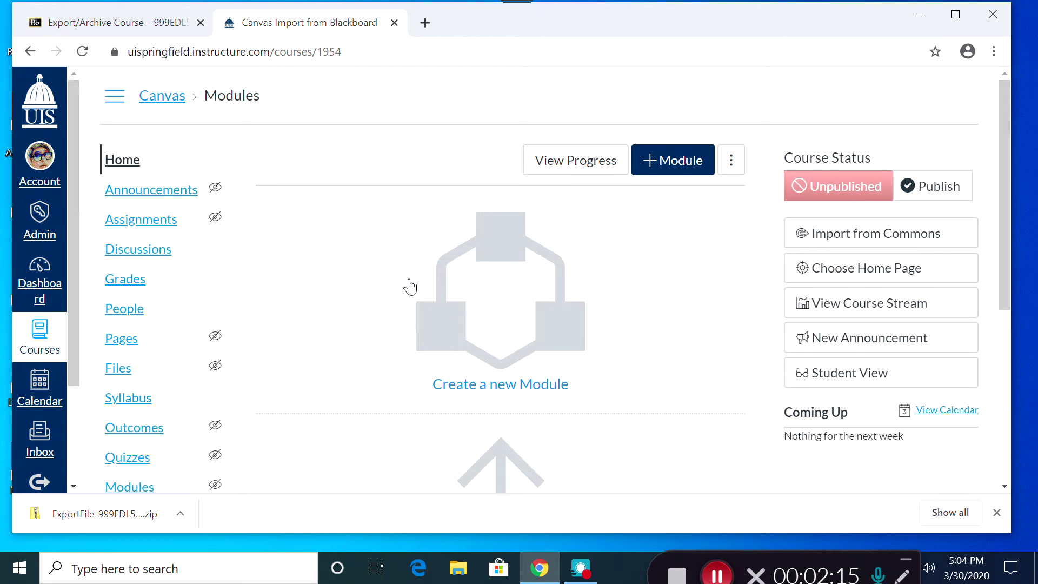
scroll(348, 313, down, 2)
scroll(349, 312, down, 4)
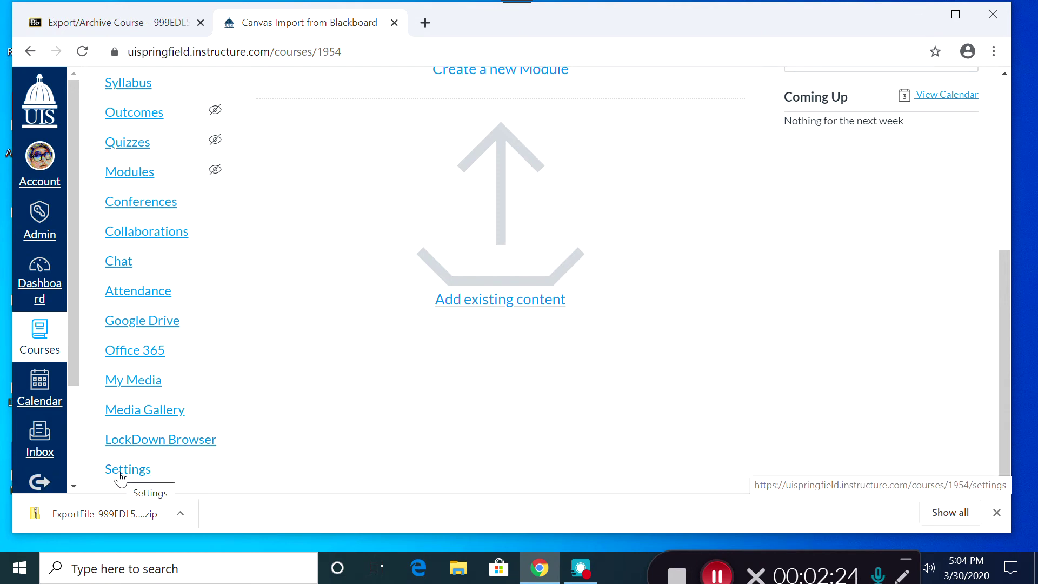
click(120, 475)
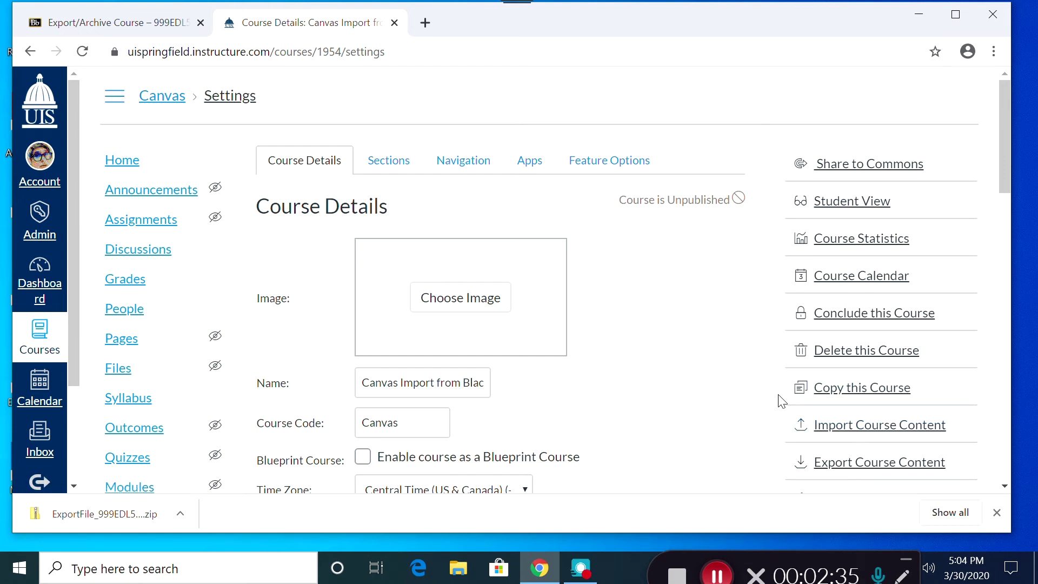
Import the downloaded export zip as a Blackboard 6/7/8/9 package with all content
click(828, 427)
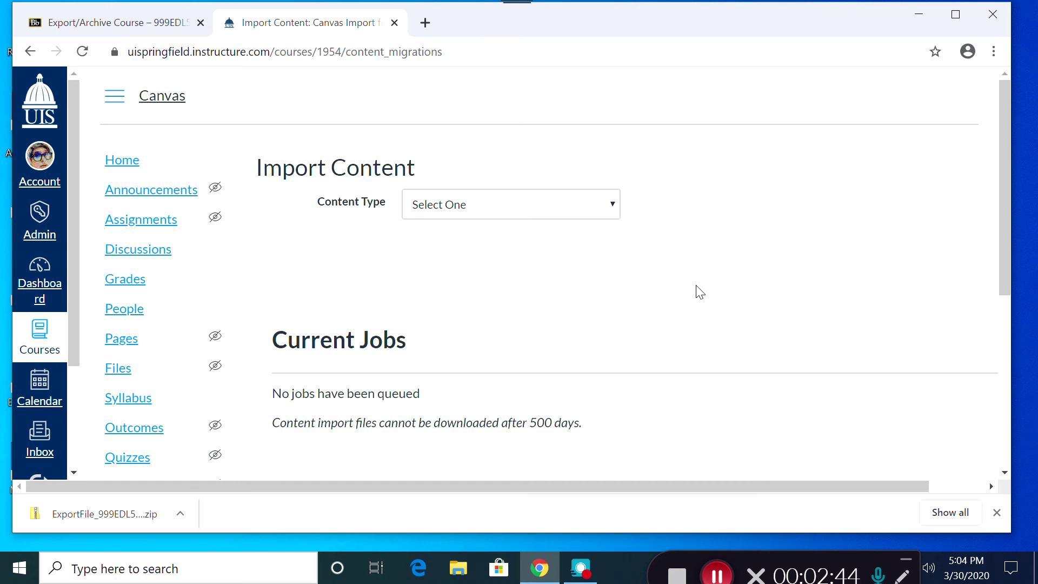
click(613, 210)
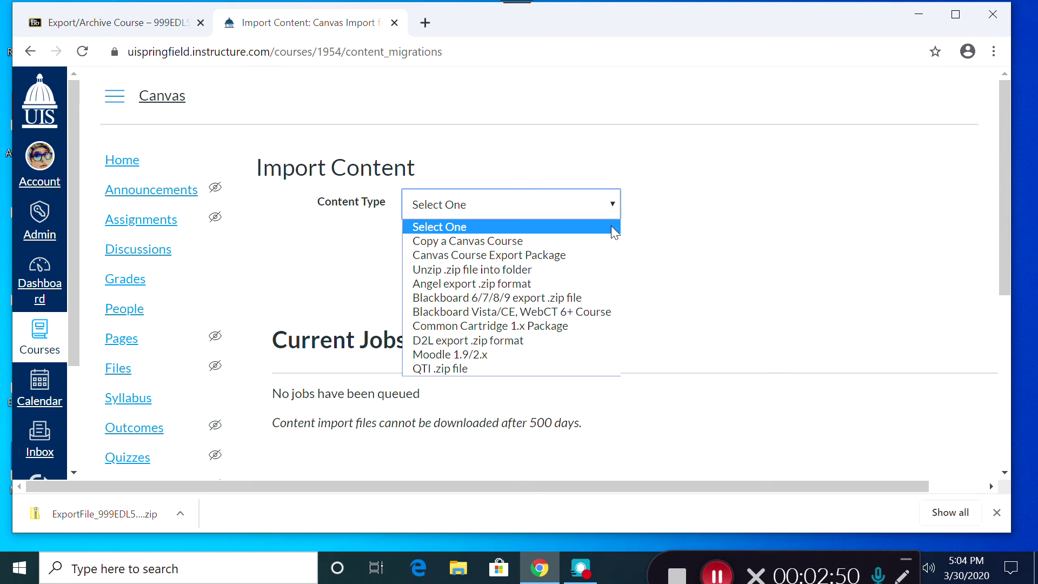
click(607, 300)
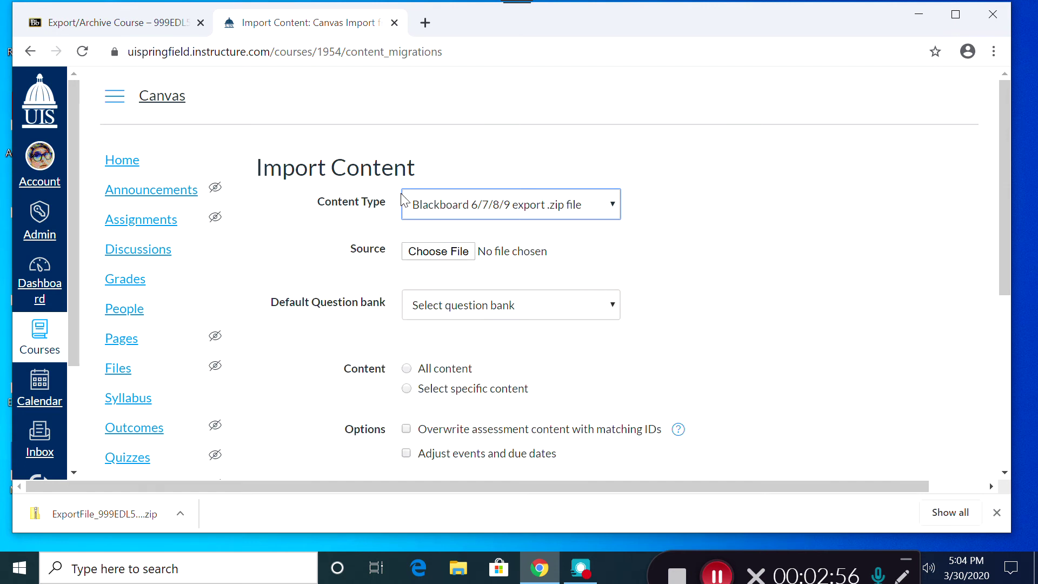
click(436, 254)
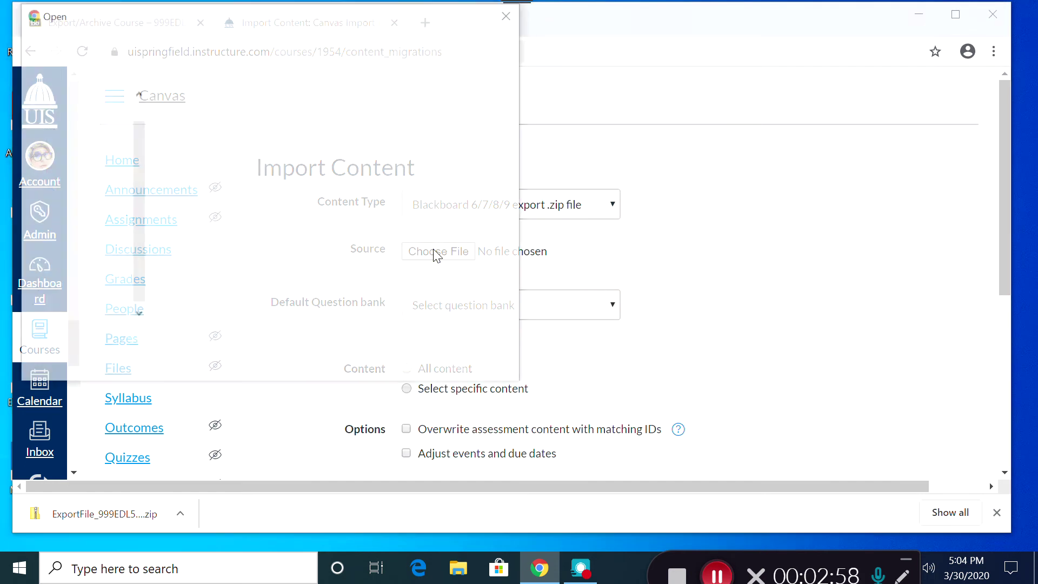
click(76, 115)
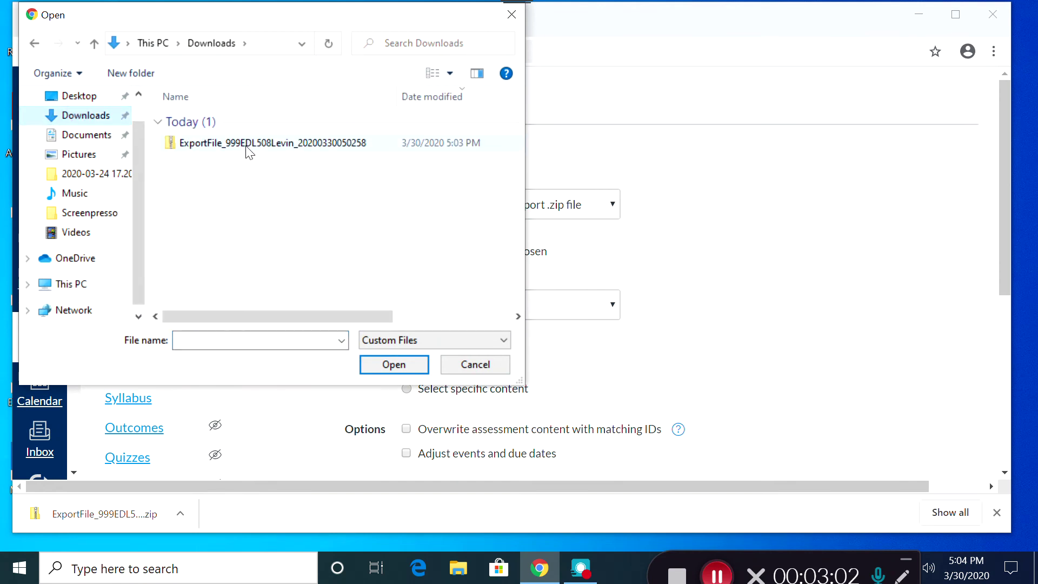
click(249, 146)
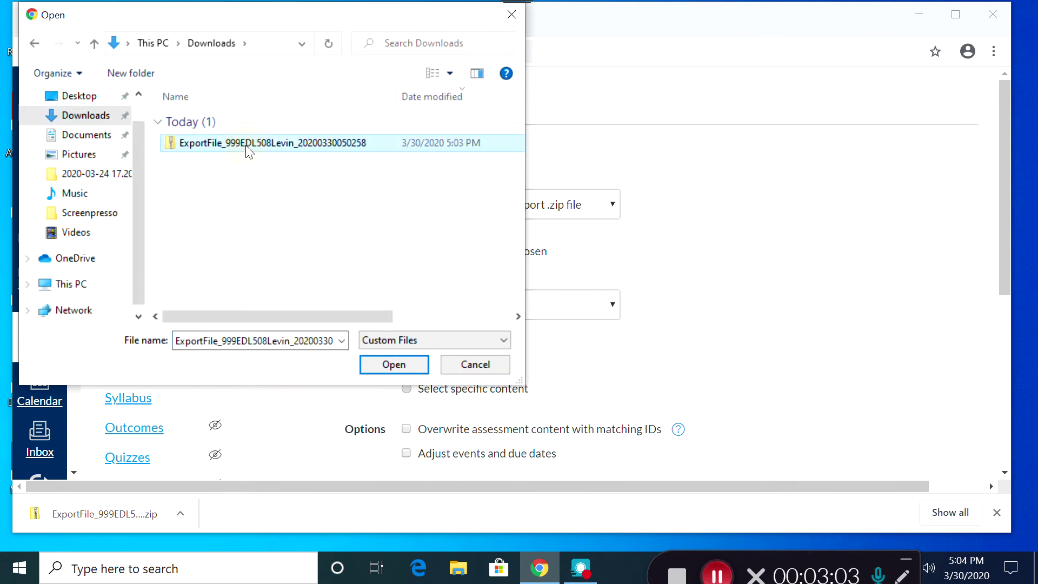
click(393, 366)
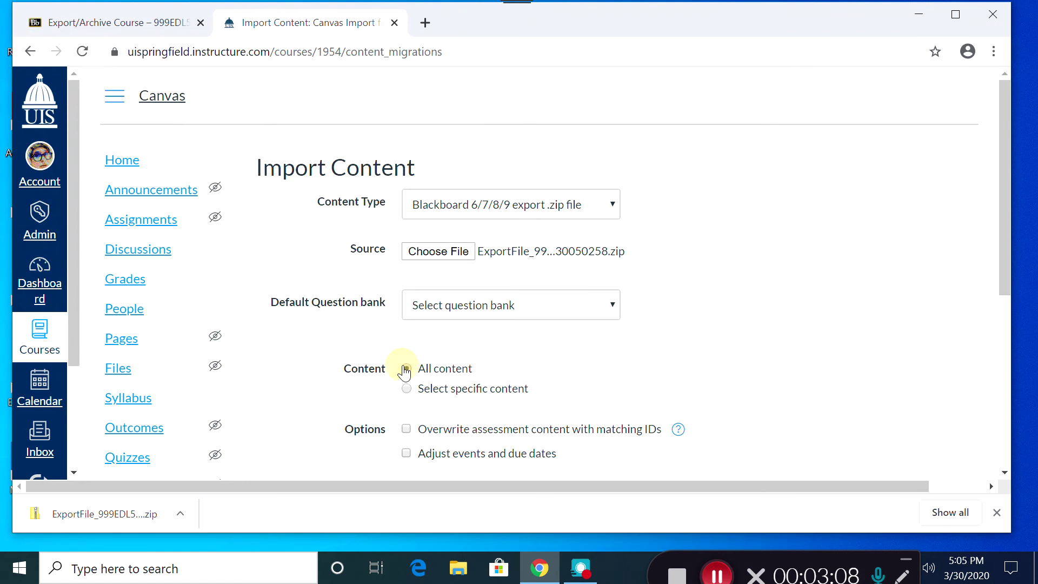
scroll(571, 358, down, 3)
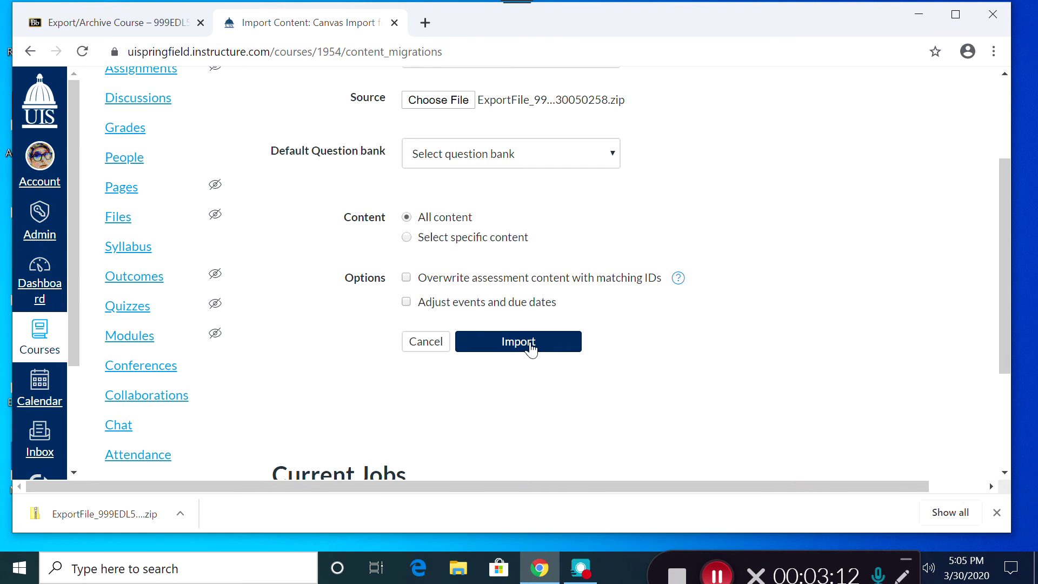
click(530, 345)
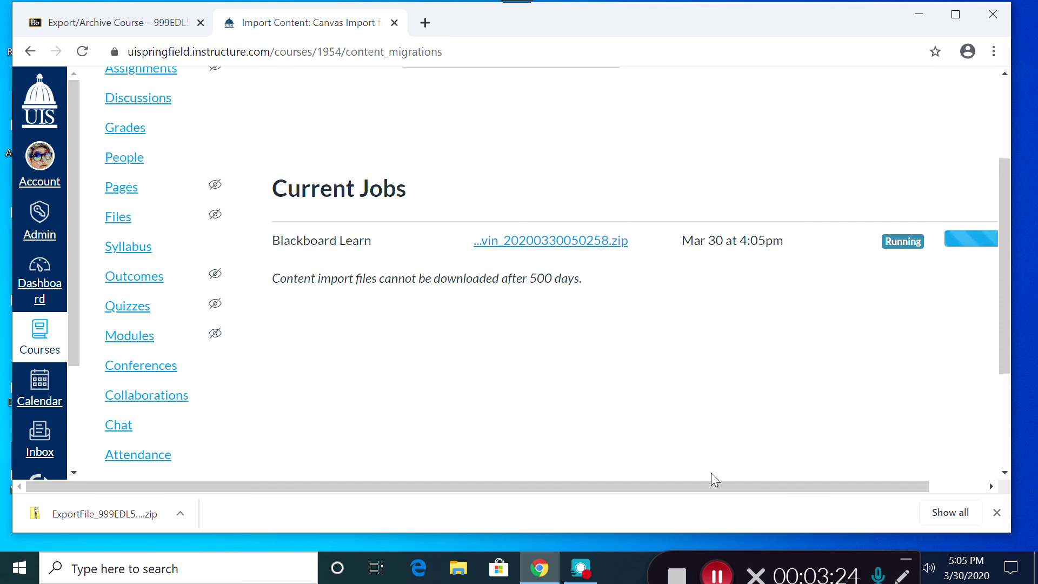
Wait for the Blackboard import job to show Completed, then return to the course Home
drag(712, 486, 747, 481)
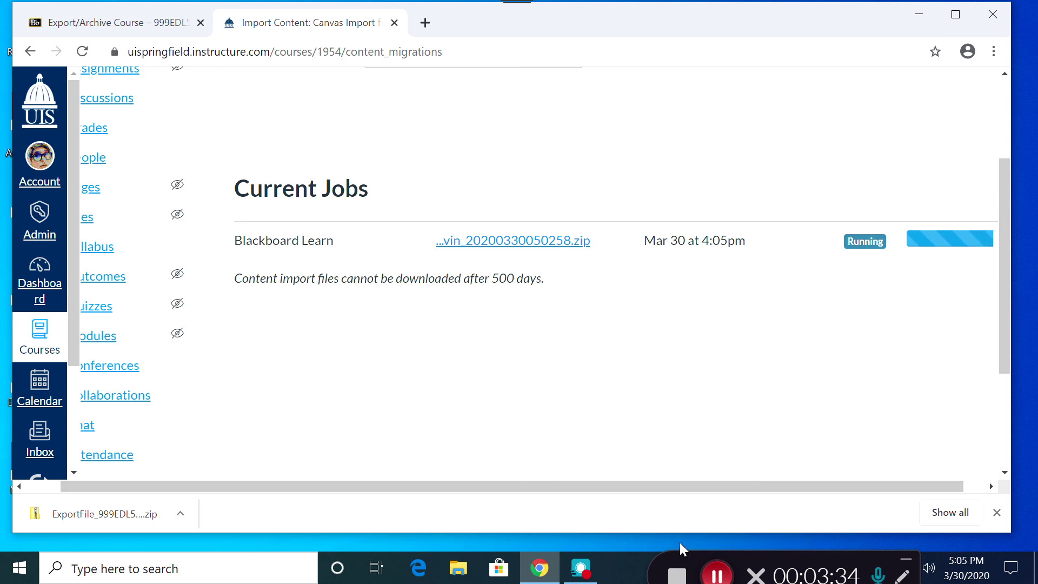
click(715, 577)
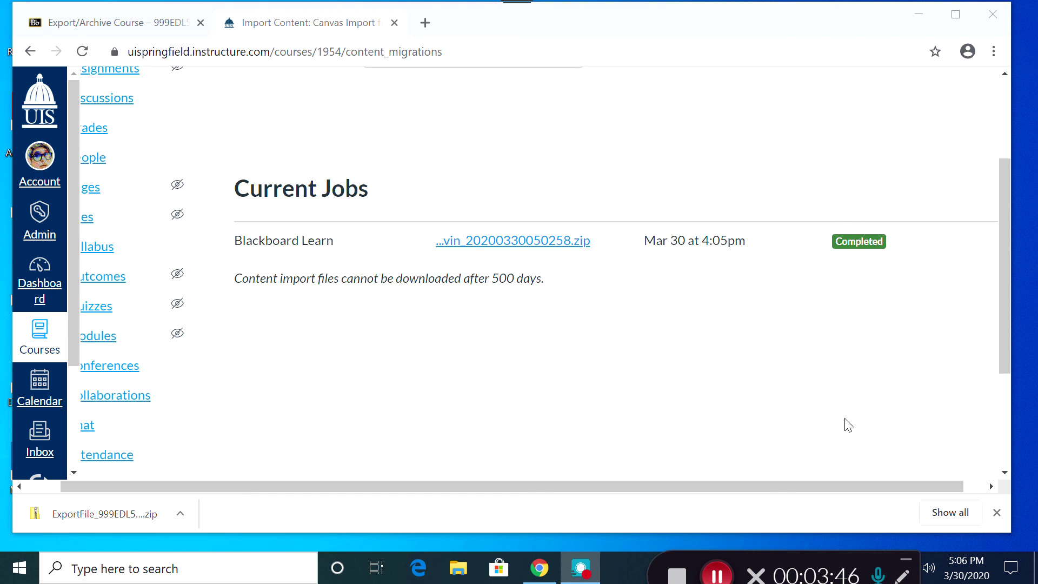
drag(564, 485, 473, 500)
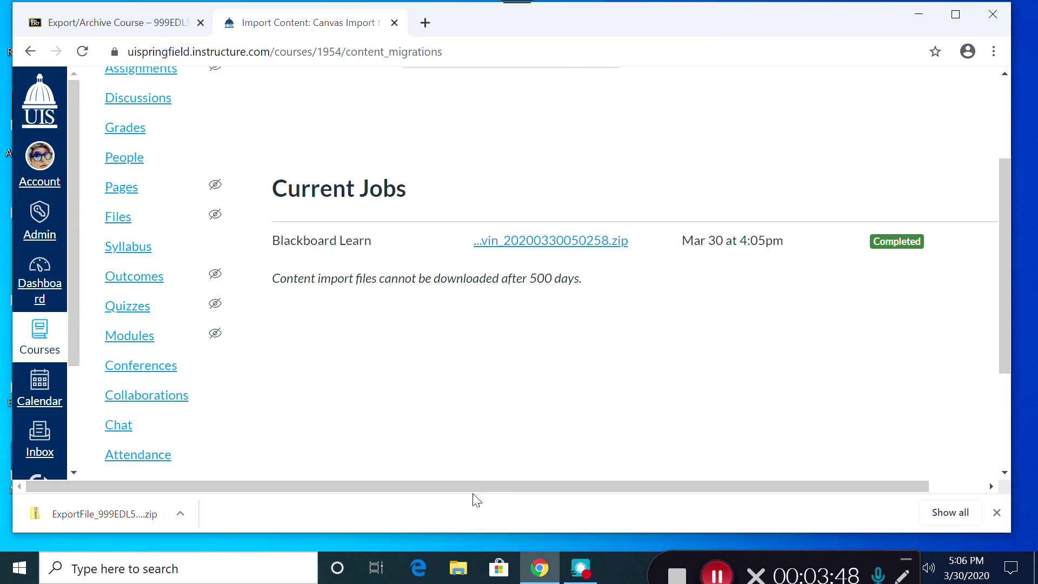
scroll(254, 354, up, 3)
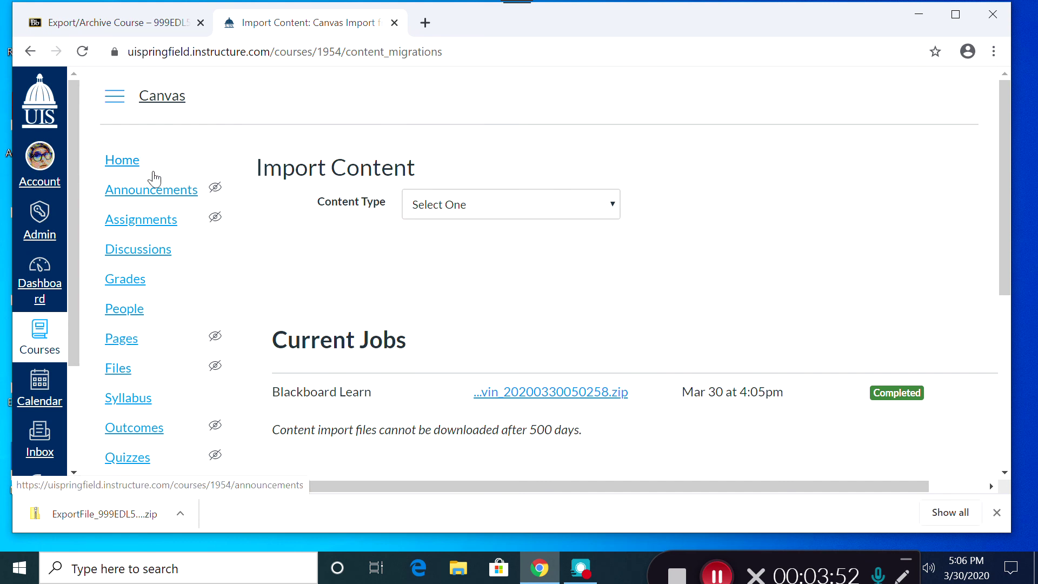
click(132, 171)
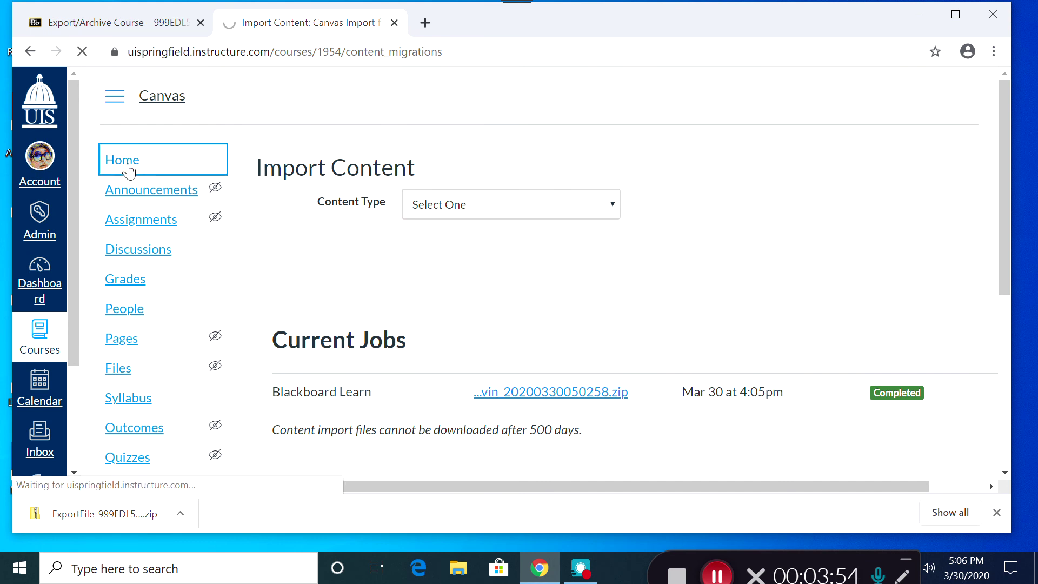